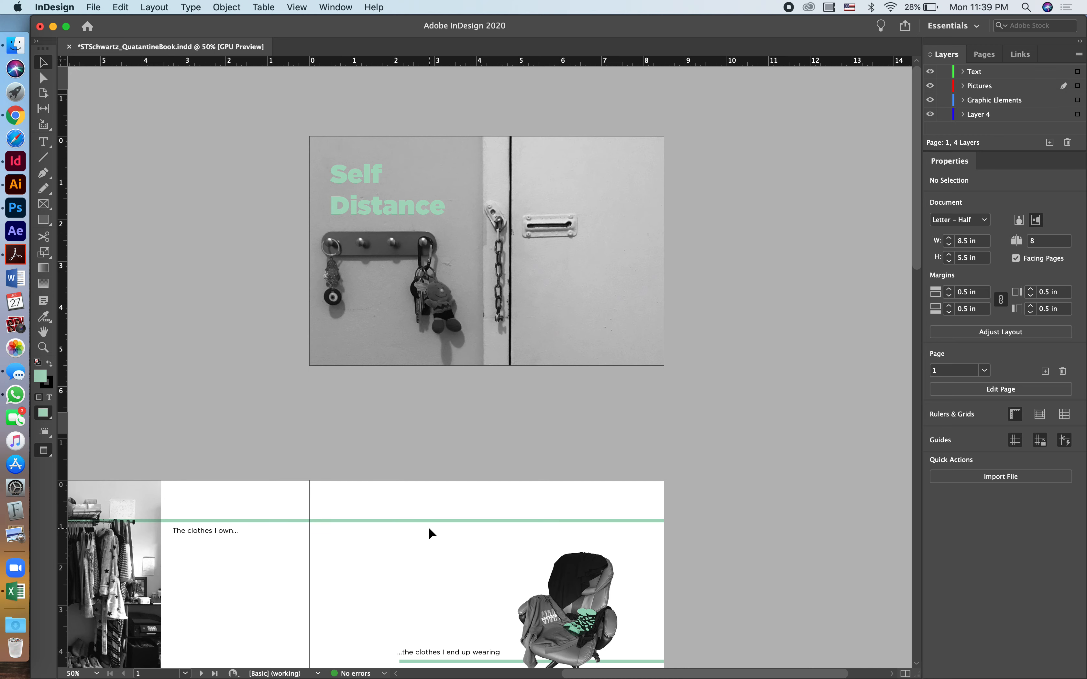
- Set up a JPEG export of the book in the Demo folder, appending "_Cover" to the file name
scroll(428, 526, "down", 3)
scroll(428, 527, "left", 5)
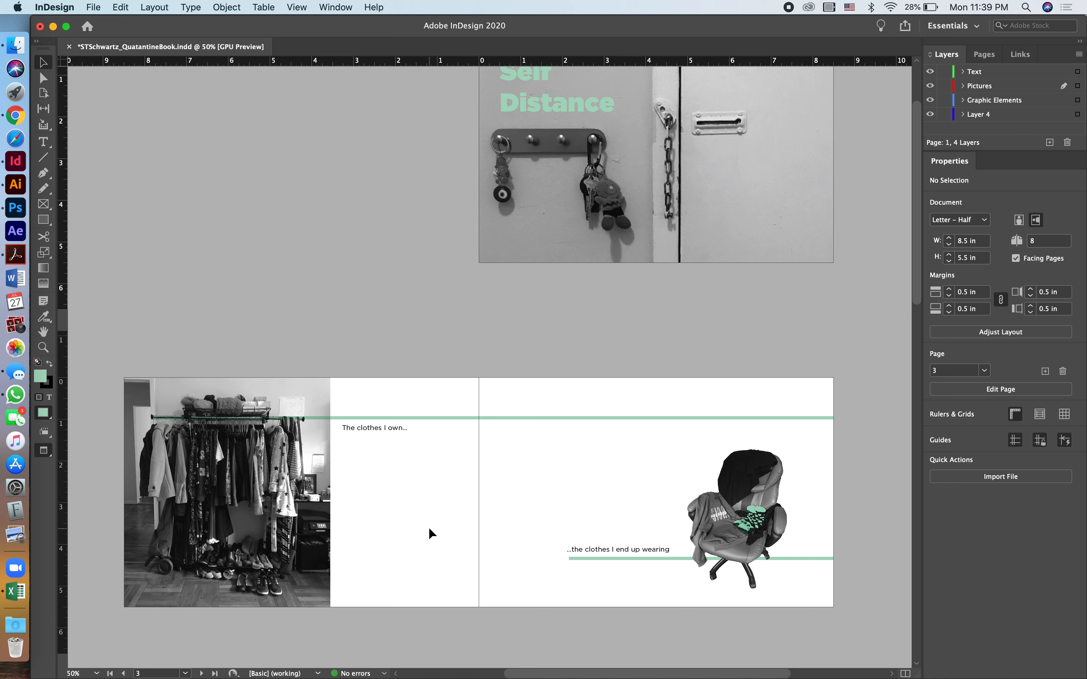
scroll(429, 529, "up", 5)
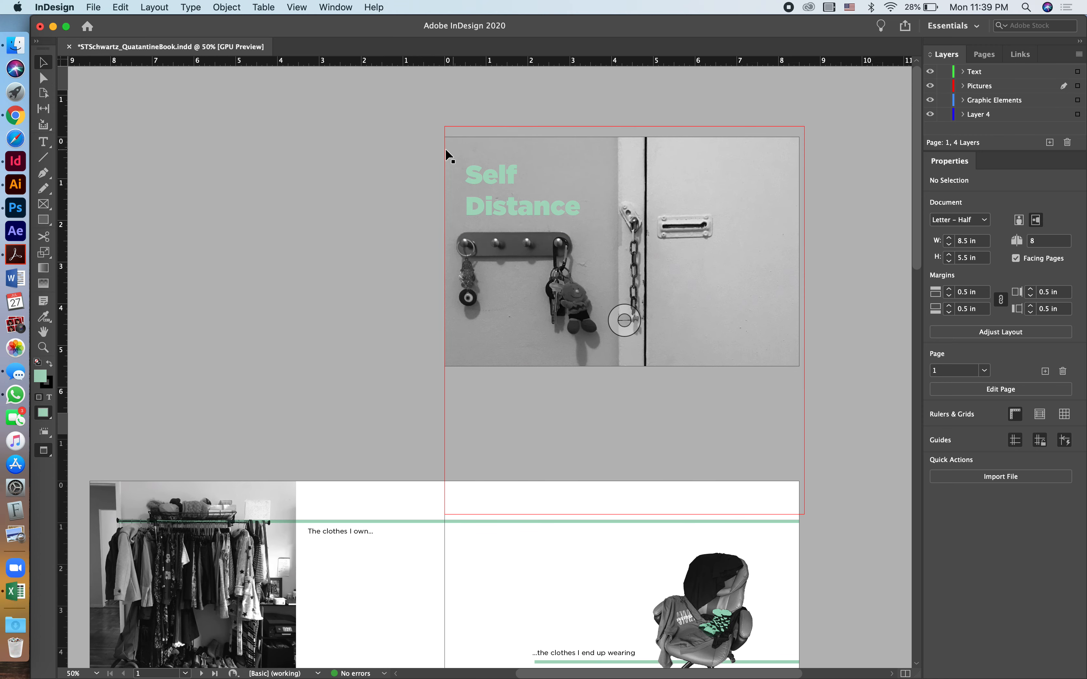
left_click(92, 8)
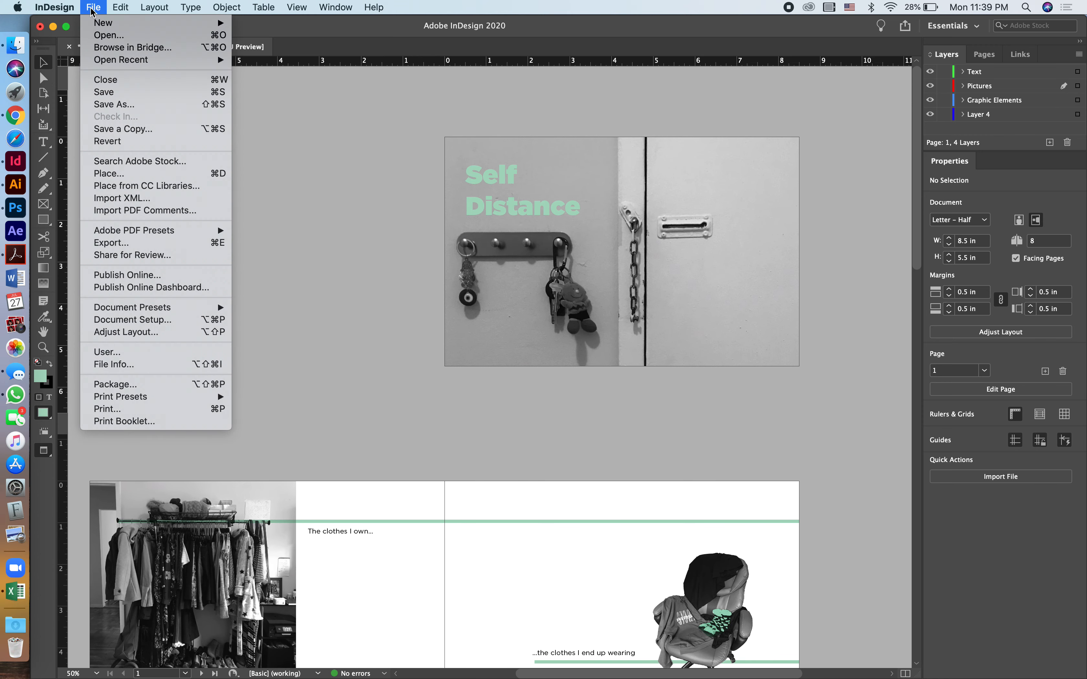
left_click(119, 245)
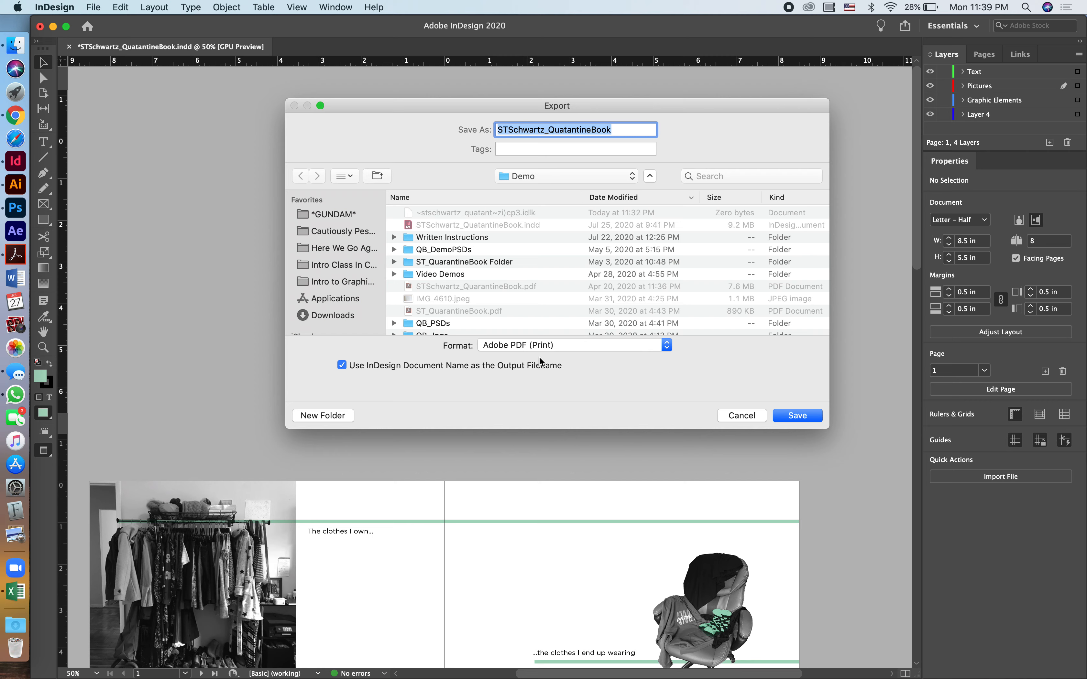
left_click(666, 347)
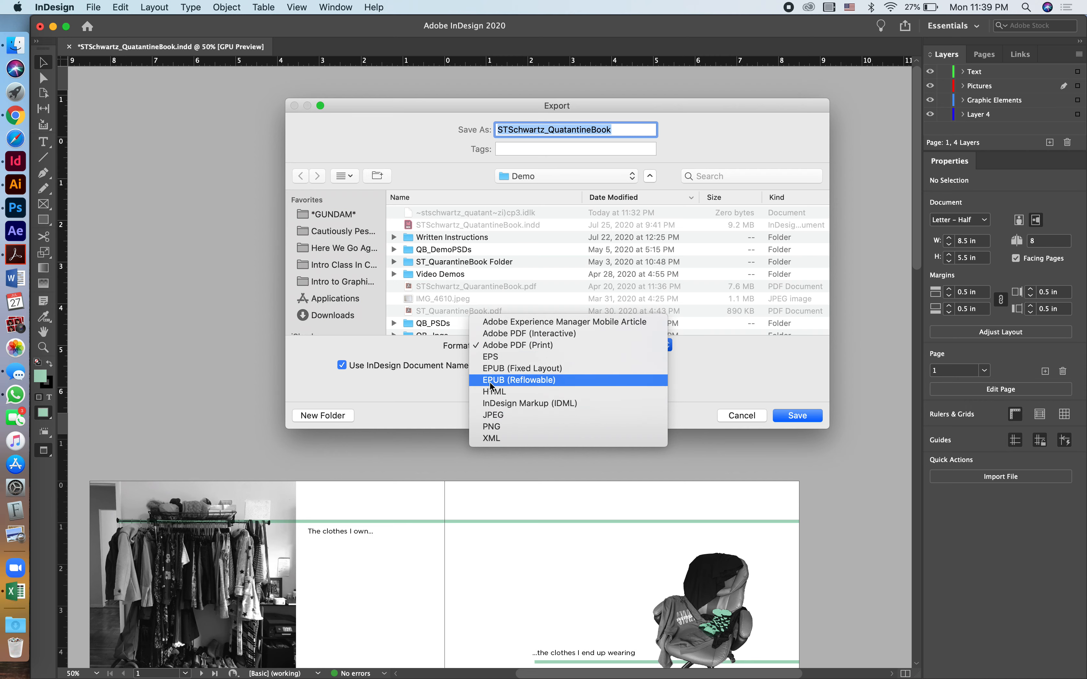
left_click(494, 415)
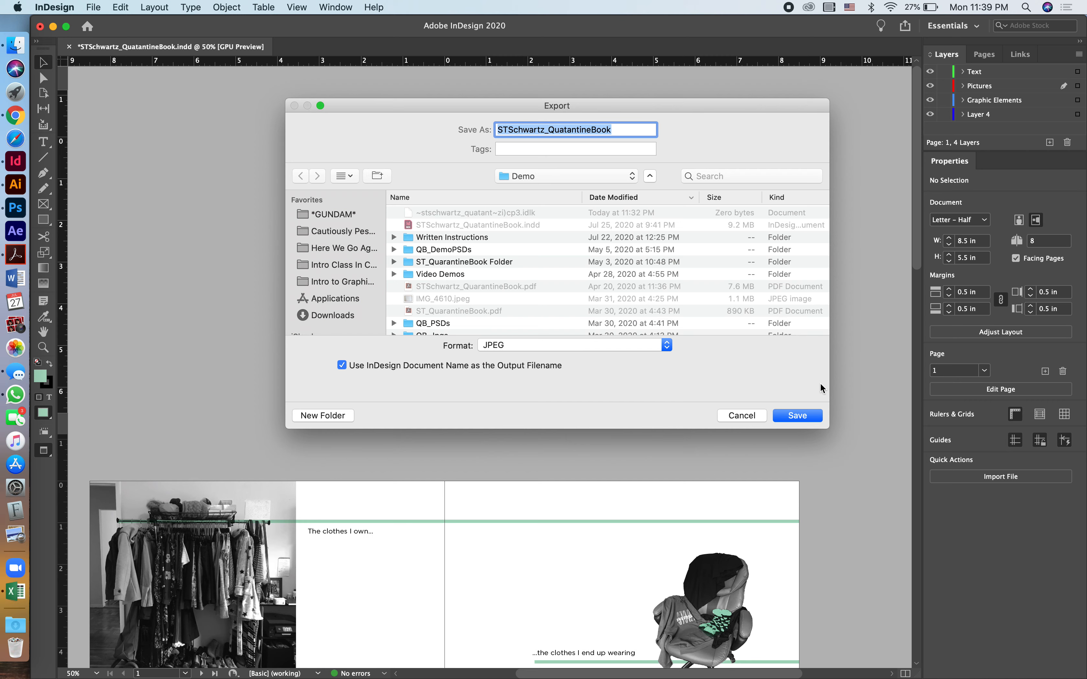
left_click(631, 130)
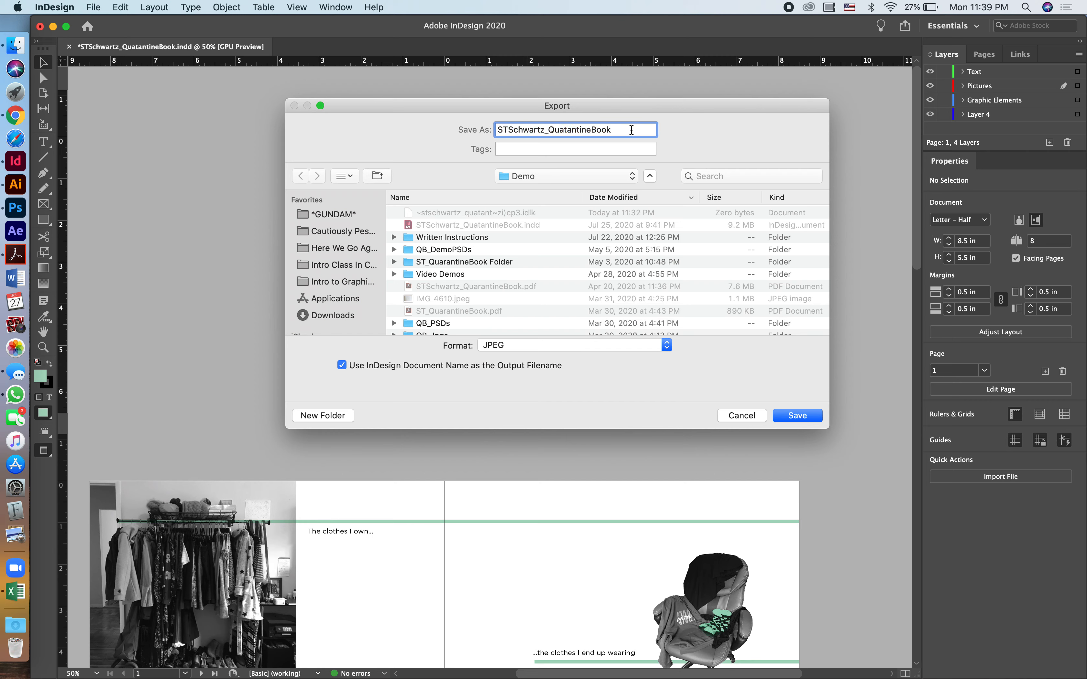
type("_Cover")
left_click(798, 416)
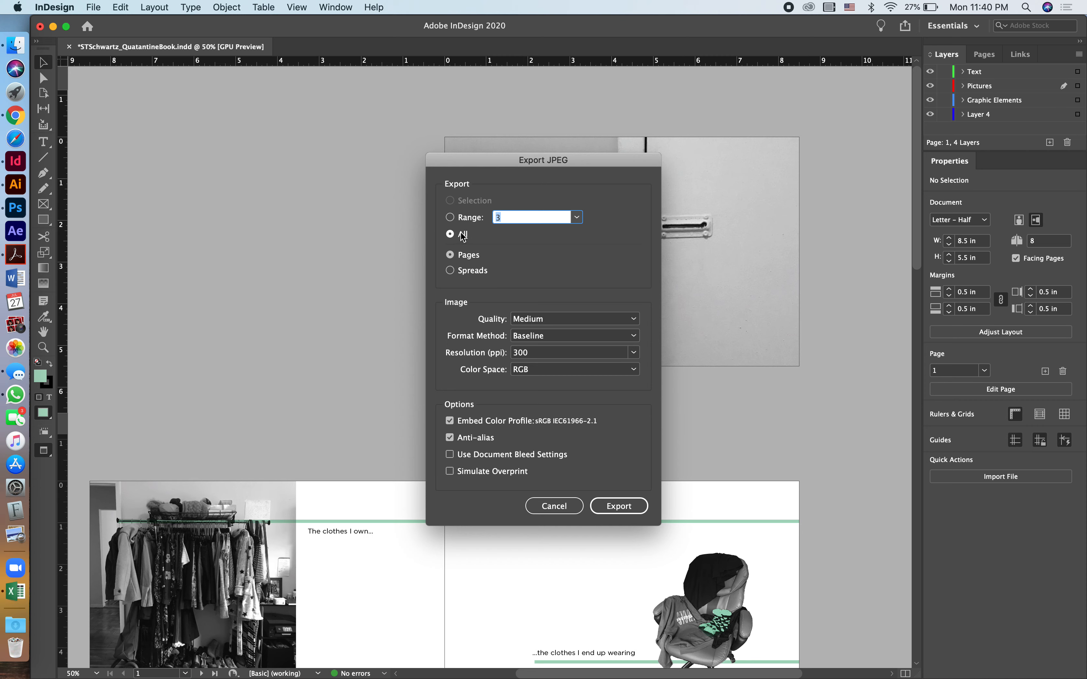
- Limit the JPEG export range to page 1 and export the cover
left_click(450, 219)
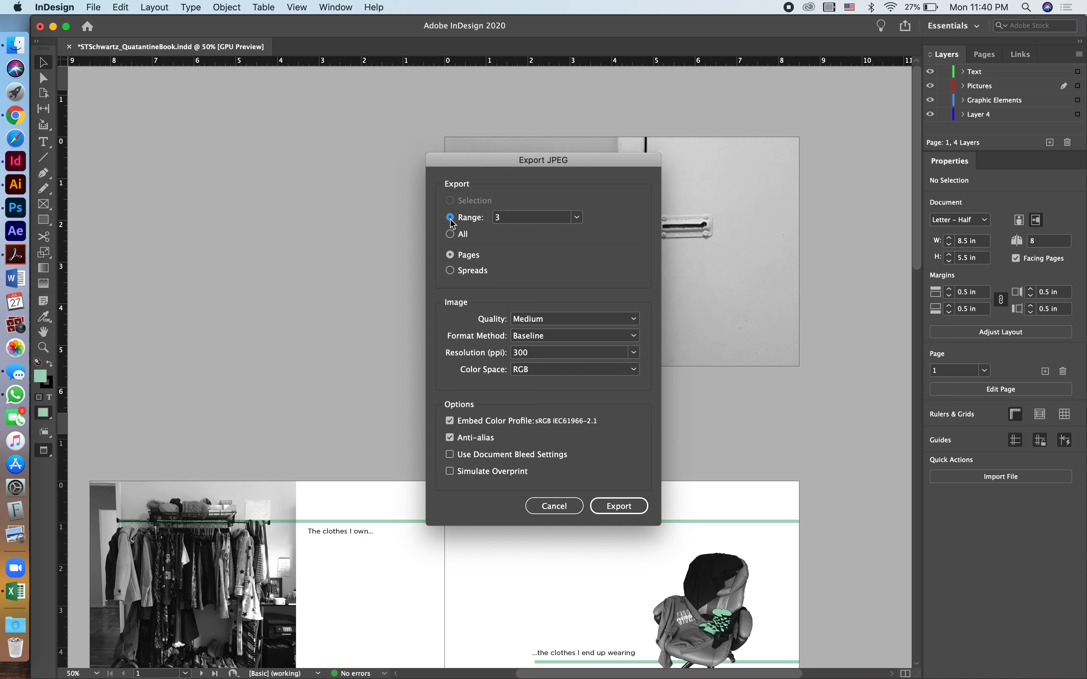
left_click(537, 219)
left_click_drag(538, 219, 470, 216)
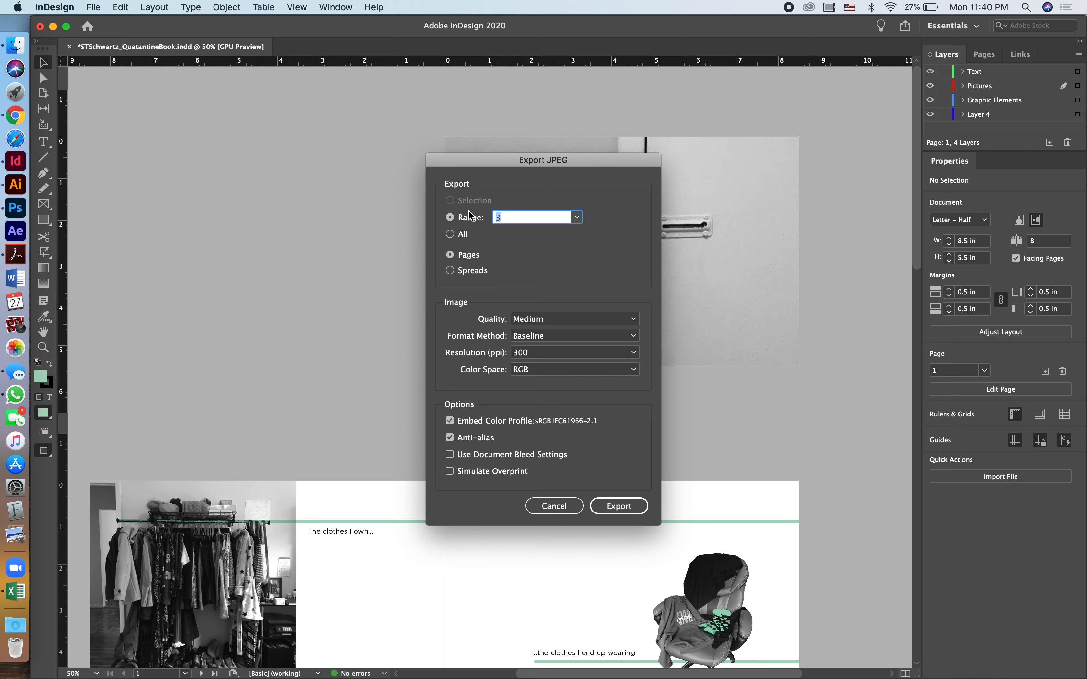
type("1")
left_click(613, 505)
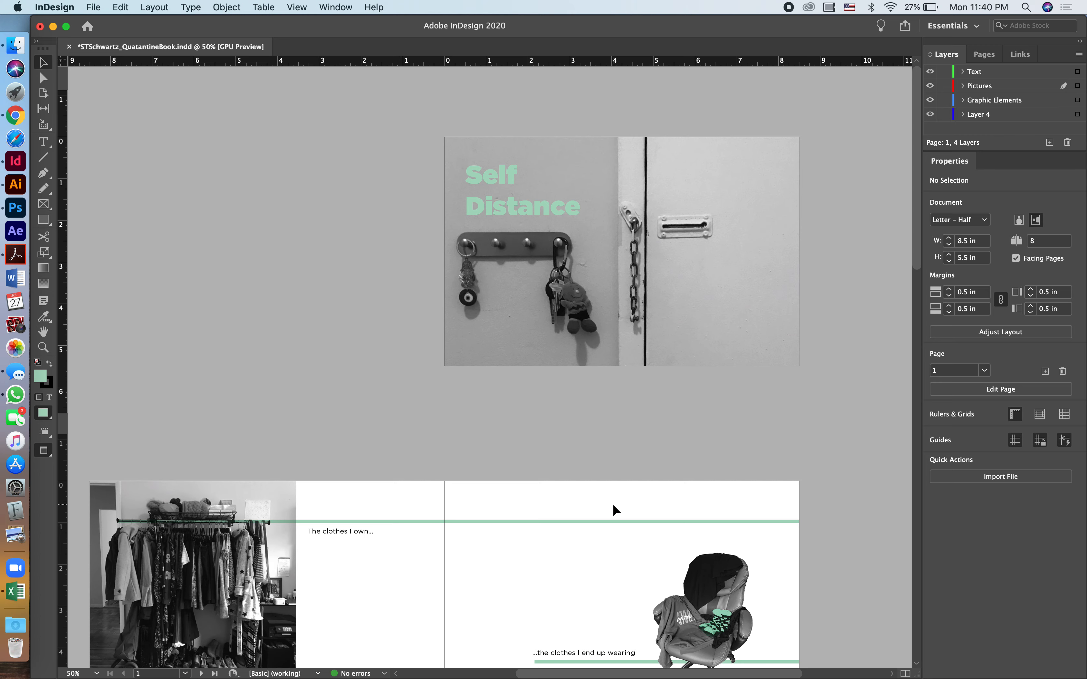
- Set up another JPEG export, appending "_Spread" to the file name and saving it to the Desktop
scroll(272, 288, "down", 5)
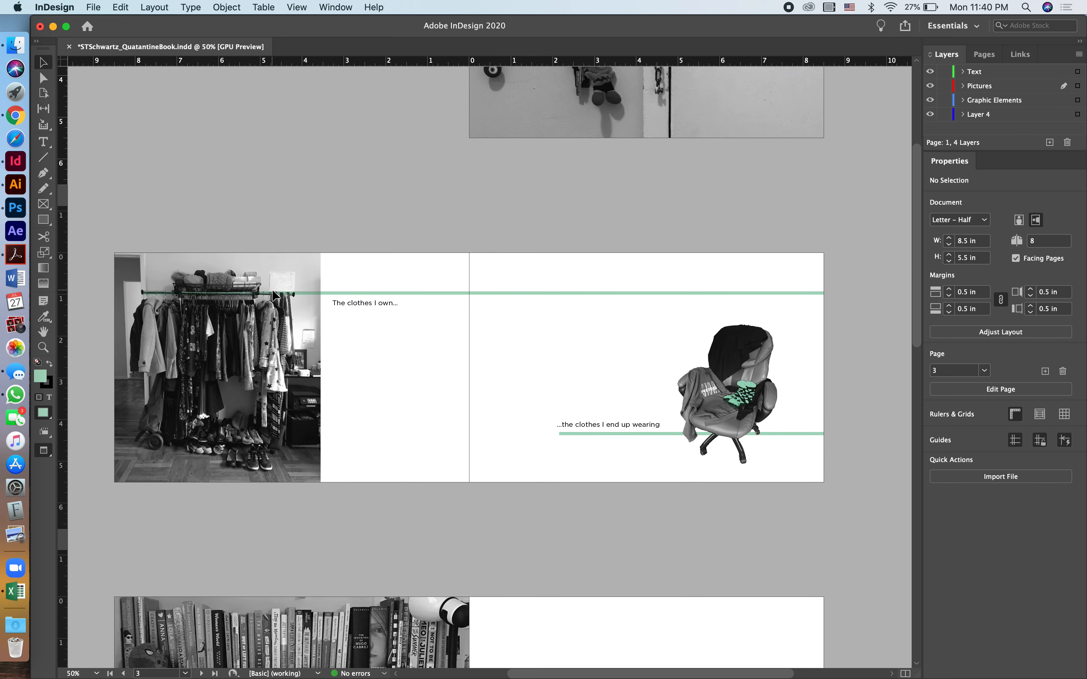
left_click(95, 8)
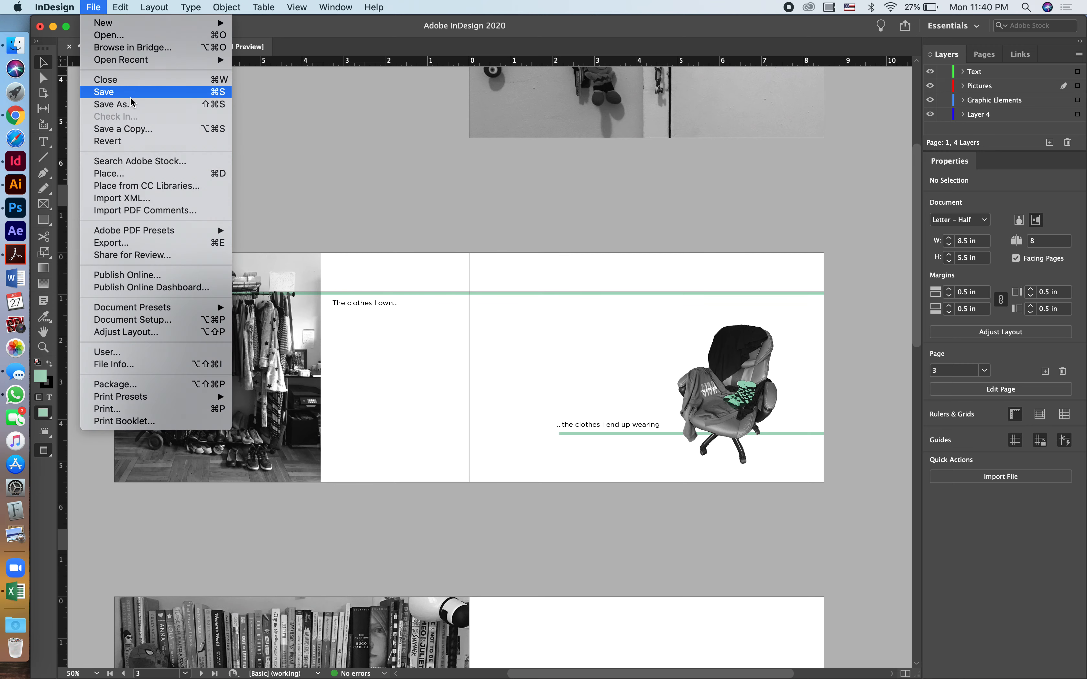
left_click(109, 245)
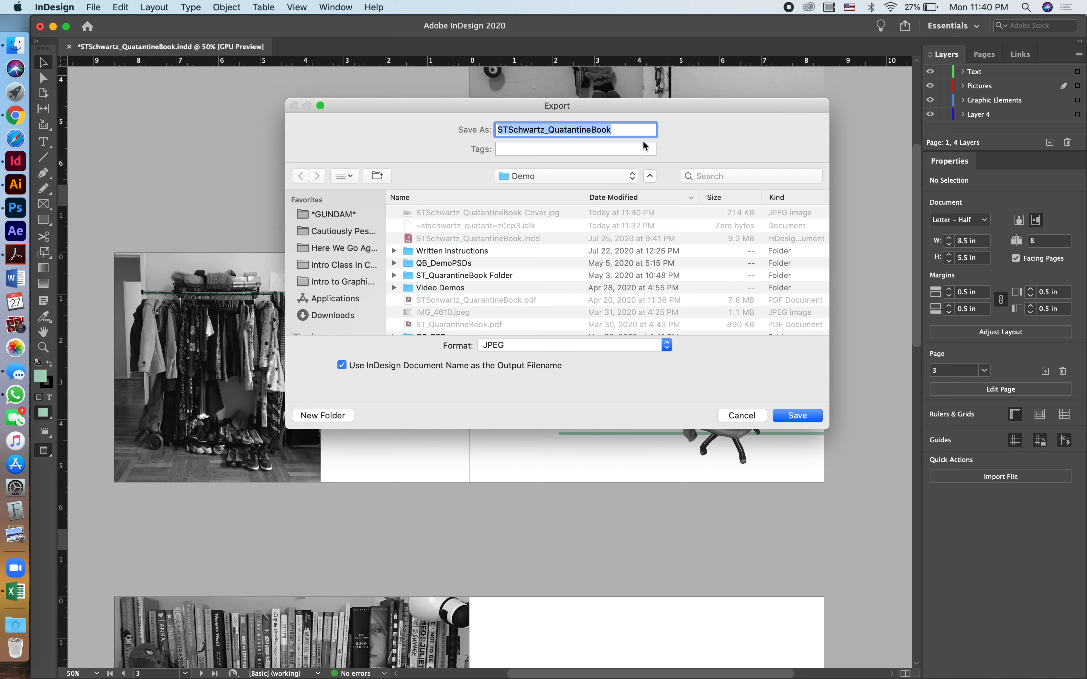
left_click(635, 130)
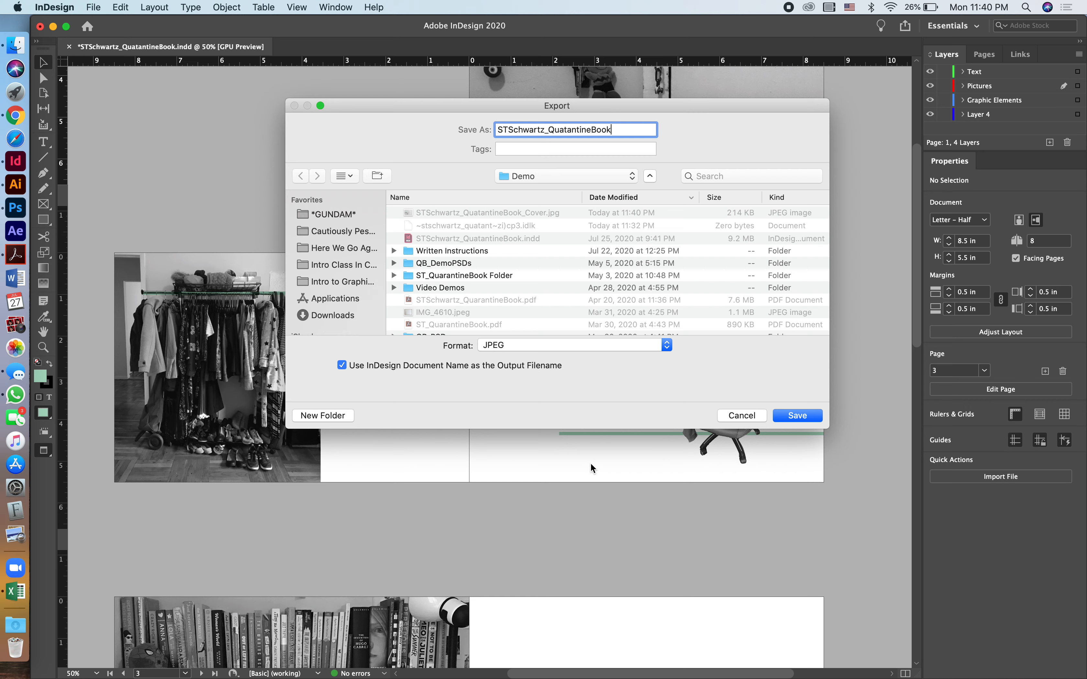
type("_Spread")
scroll(348, 270, "down", 5)
left_click(335, 268)
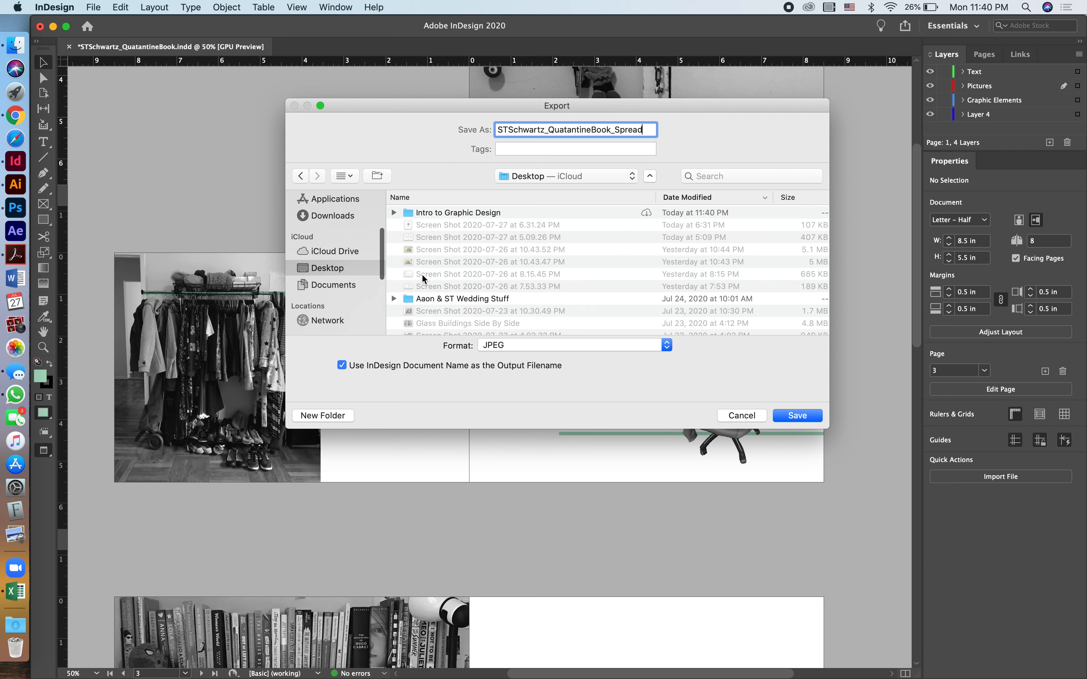
left_click(798, 416)
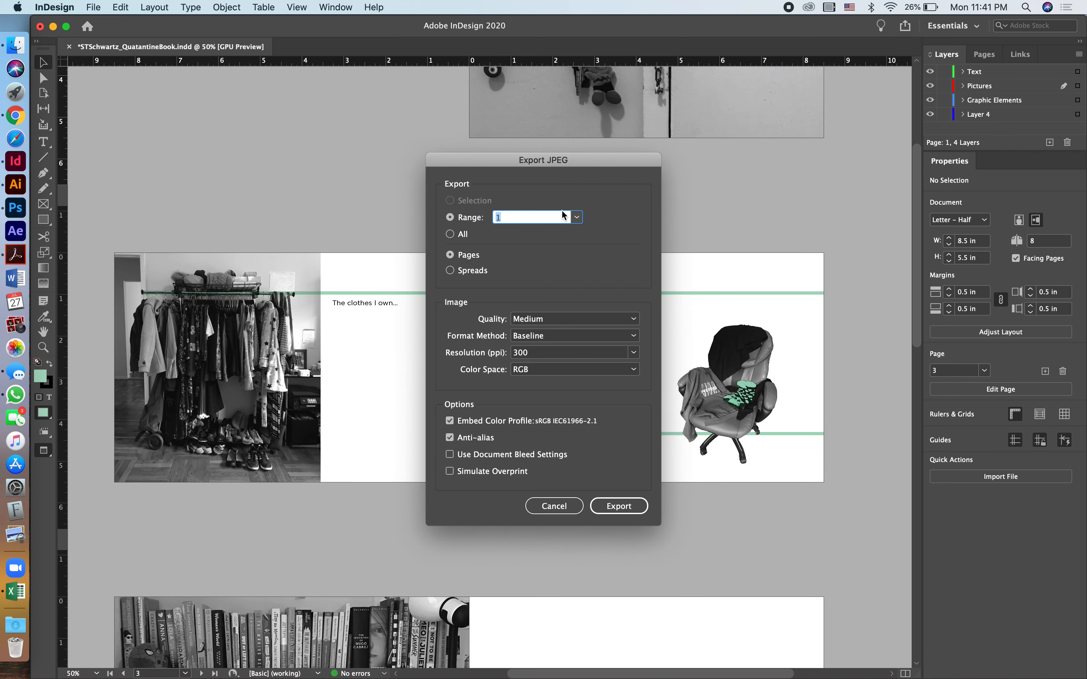
- Export the page range 2,3 as spreads in the JPEG export options
left_click(450, 271)
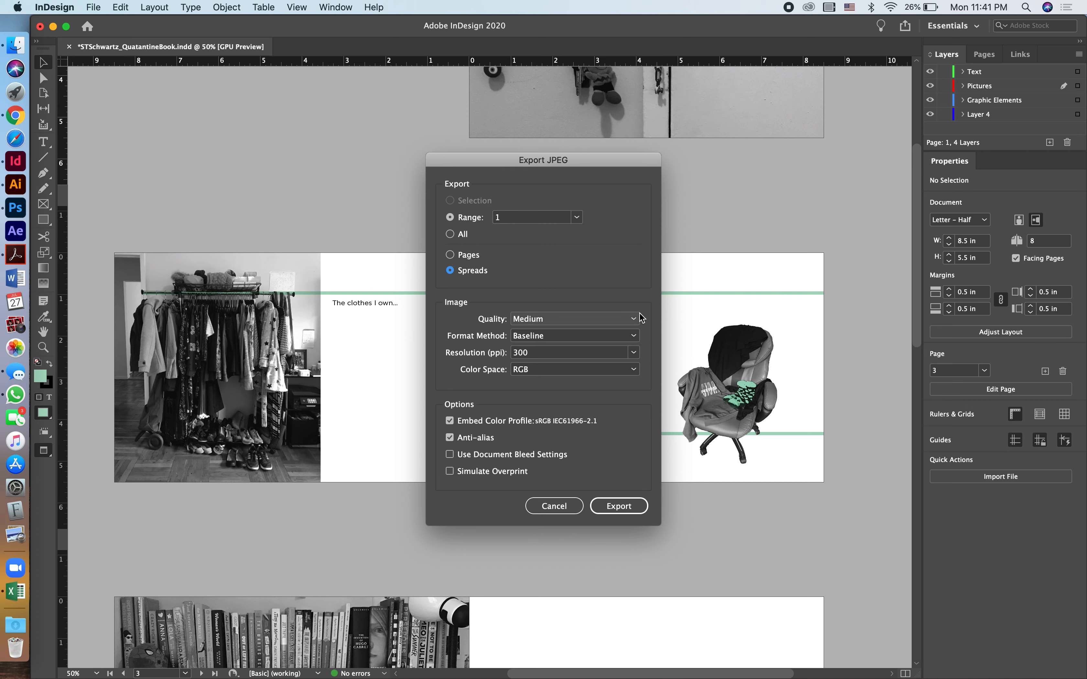
left_click(548, 217)
key("BackSpace")
type("2")
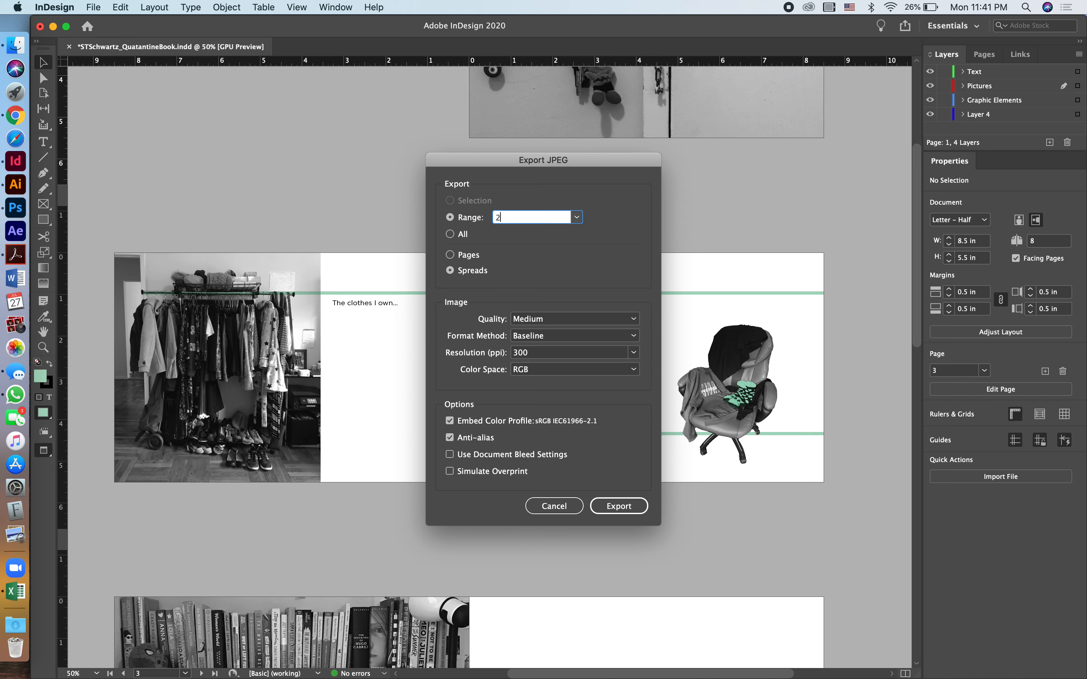
type(",3")
left_click(619, 507)
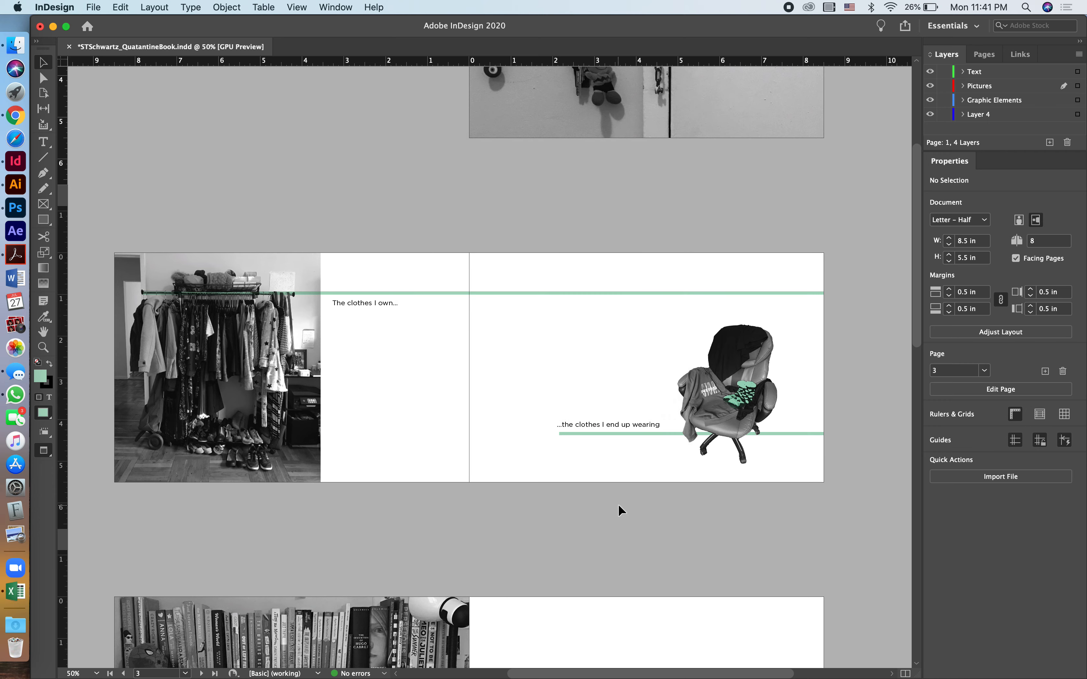
- Switch to Finder, close the open PDF preview and show the Desktop folder's contents
left_click(15, 45)
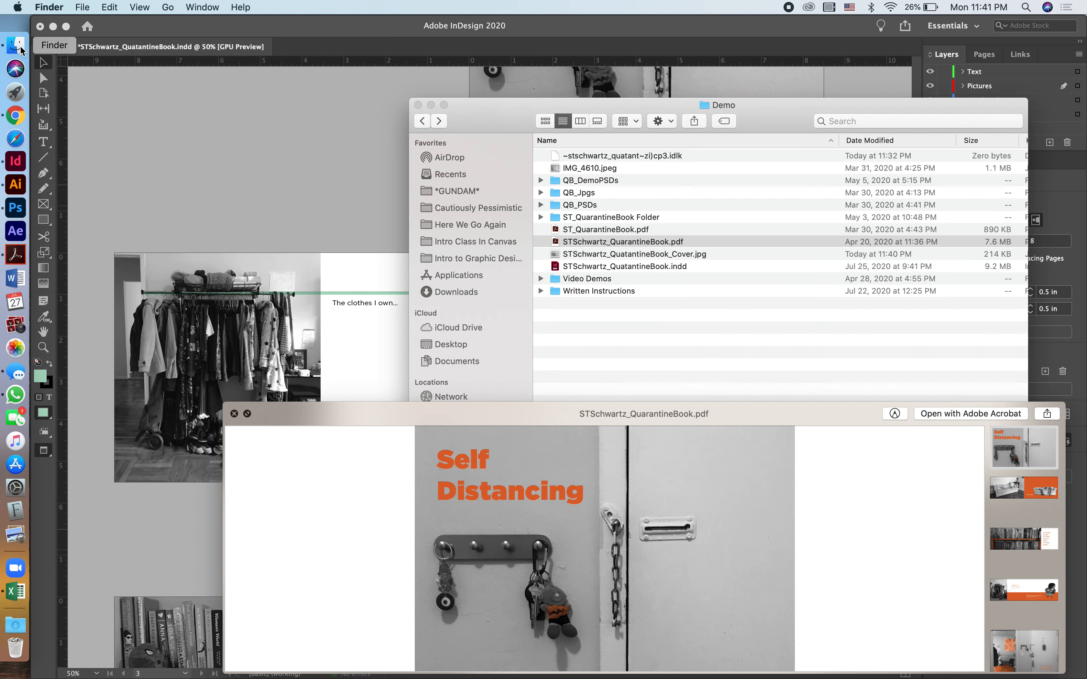
left_click(233, 414)
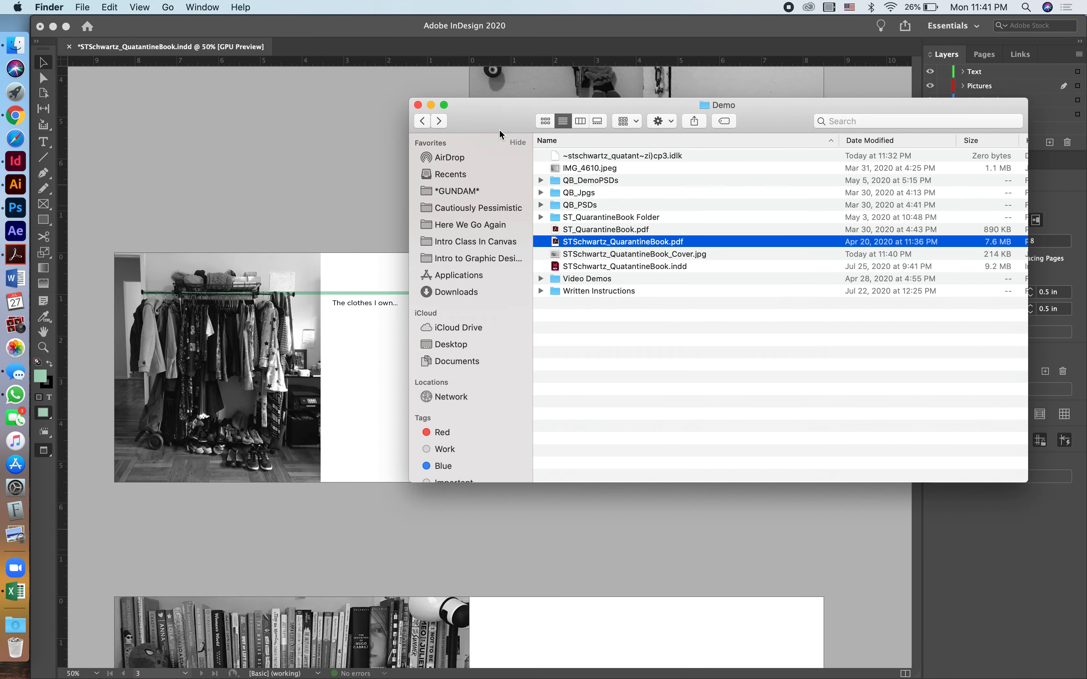
left_click_drag(501, 120, 384, 119)
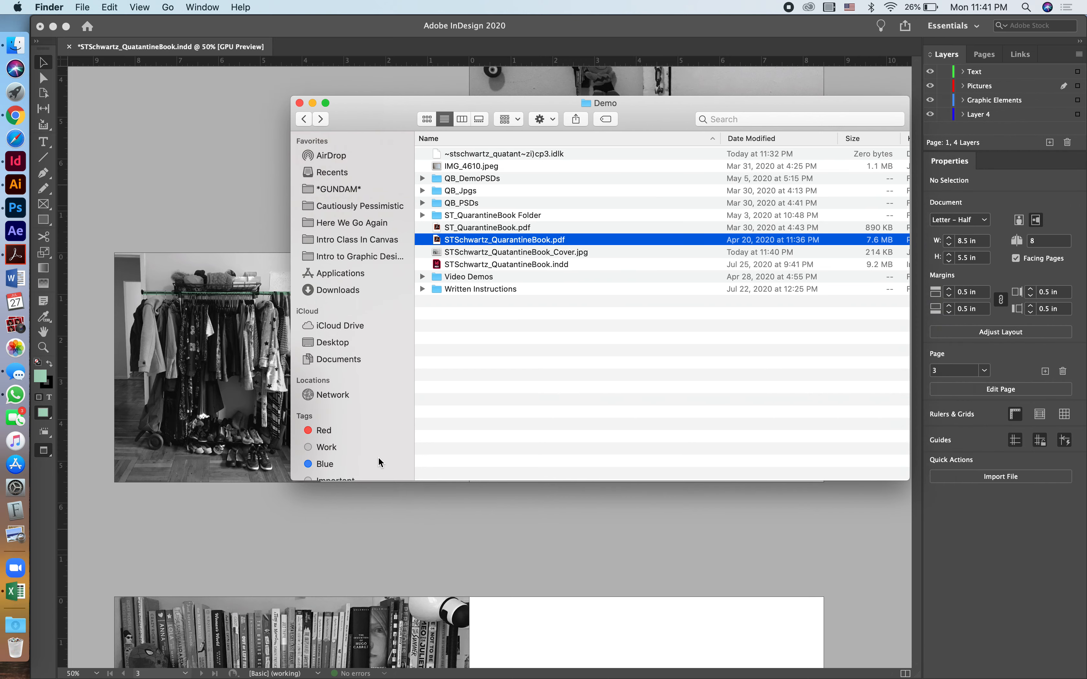
left_click(340, 343)
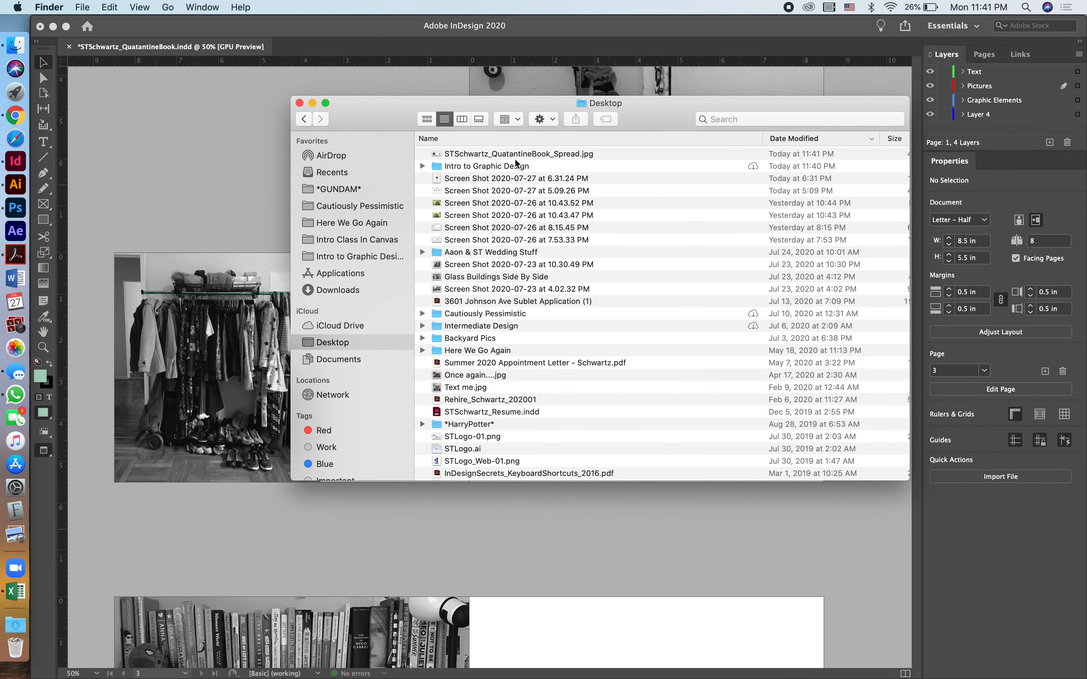
- Preview the exported "_Spread" JPEG on the Desktop to check both pages, and close the preview
left_click(519, 153)
key("space")
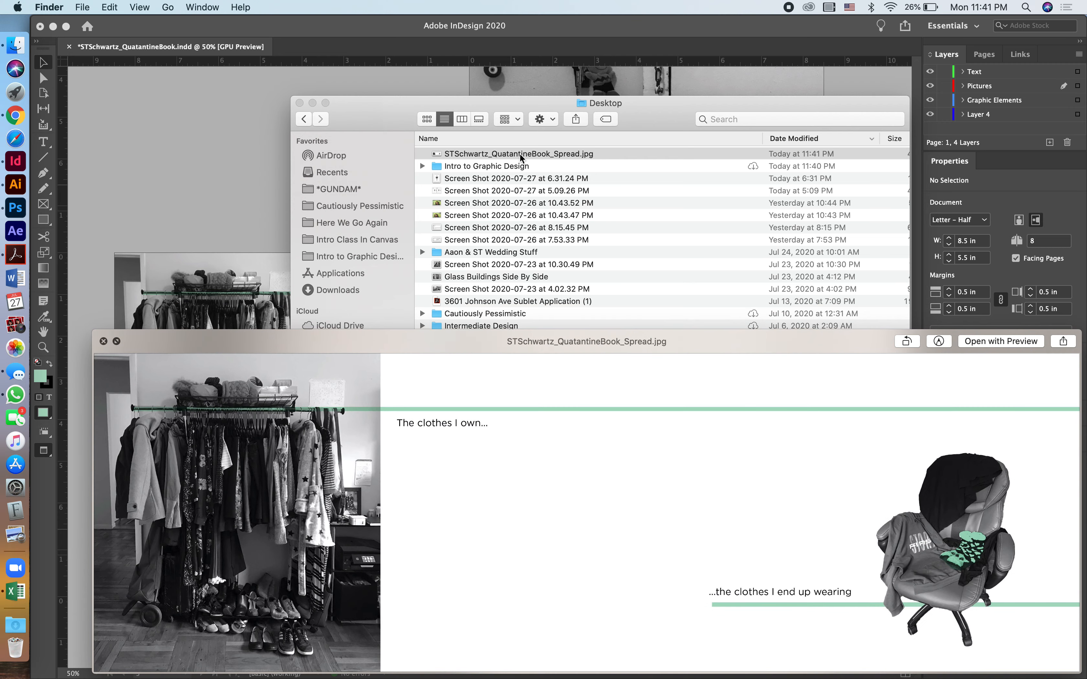
left_click_drag(611, 343, 579, 179)
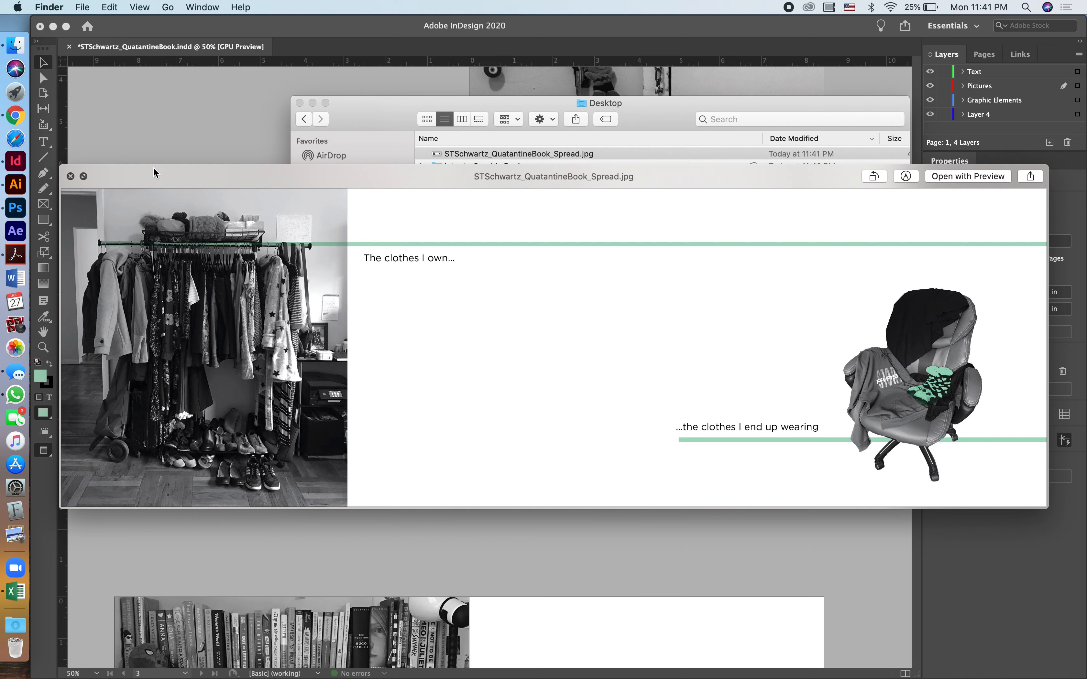
left_click(71, 176)
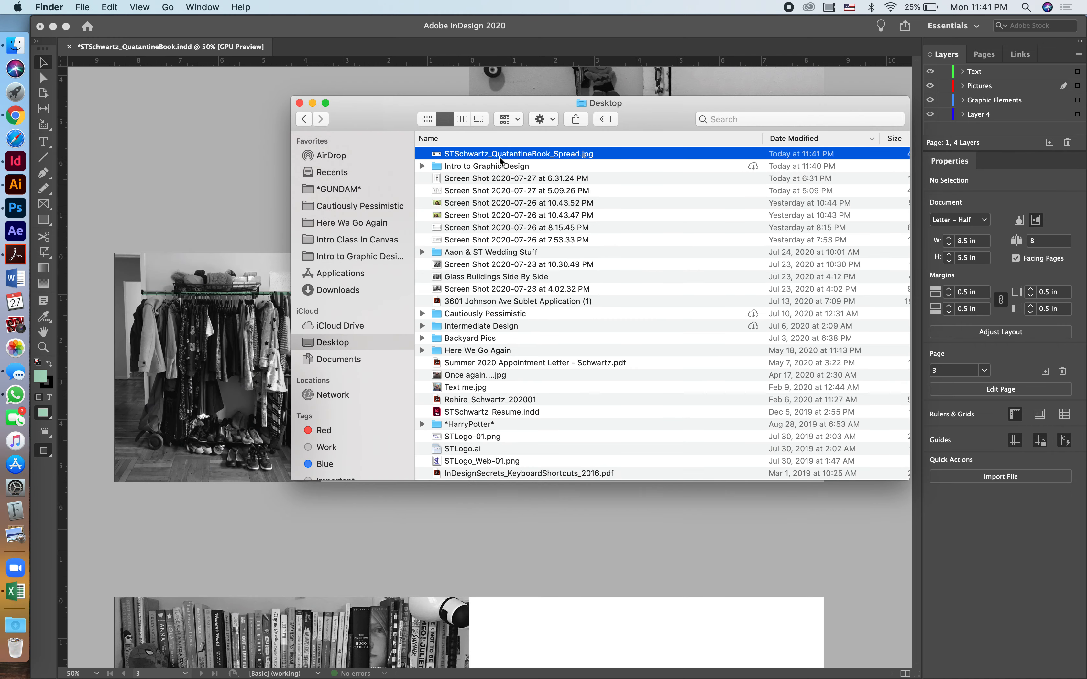